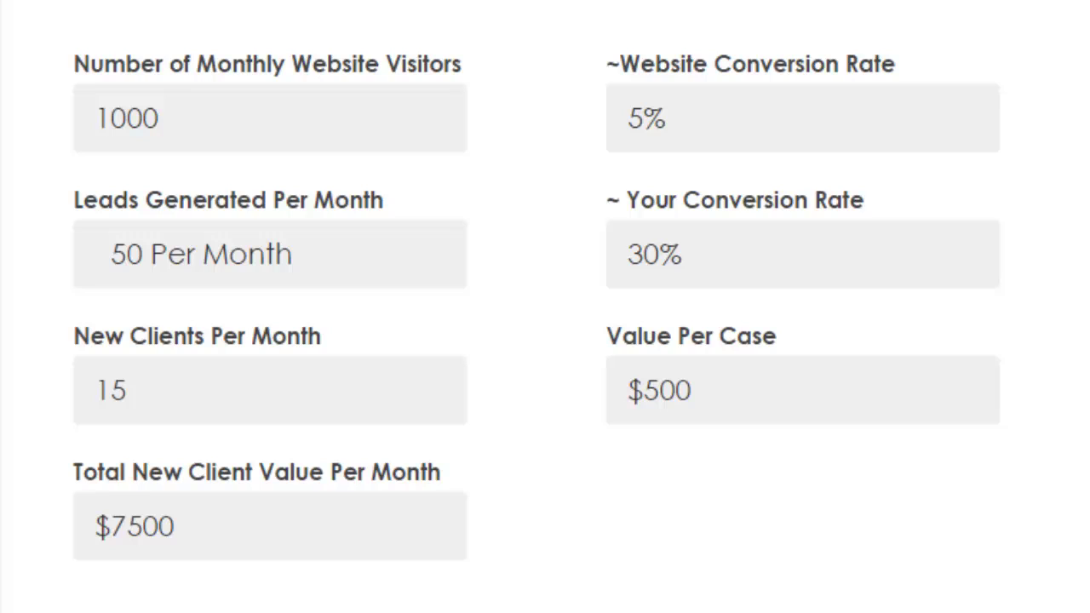
pyautogui.moveTo(64, 366)
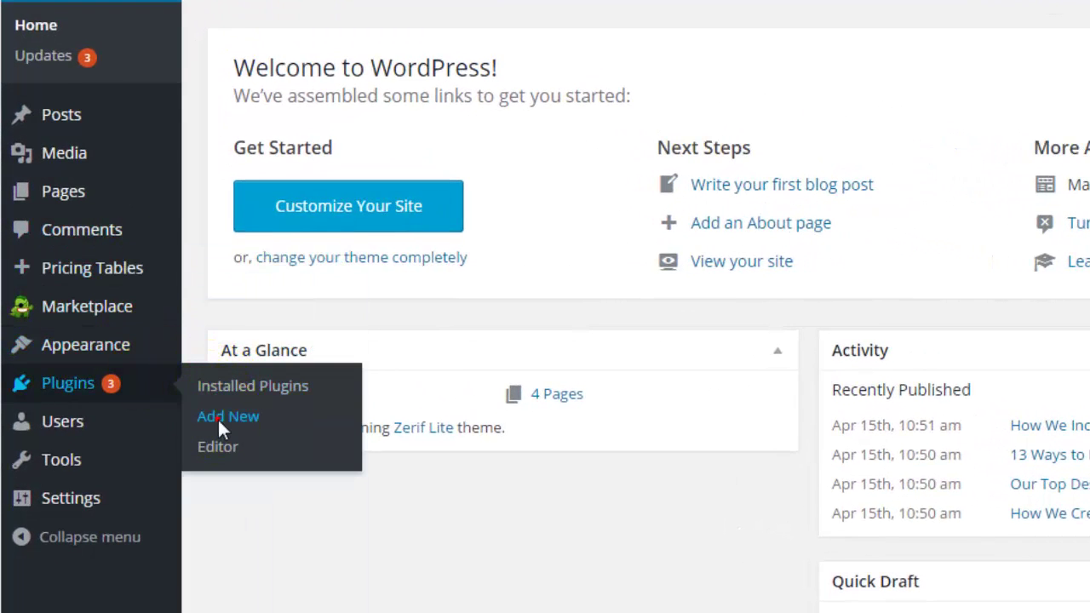
# Search for the 'Calculated Fields Form' plugin under Plugins > Add New, then install and activate it
pyautogui.click(224, 417)
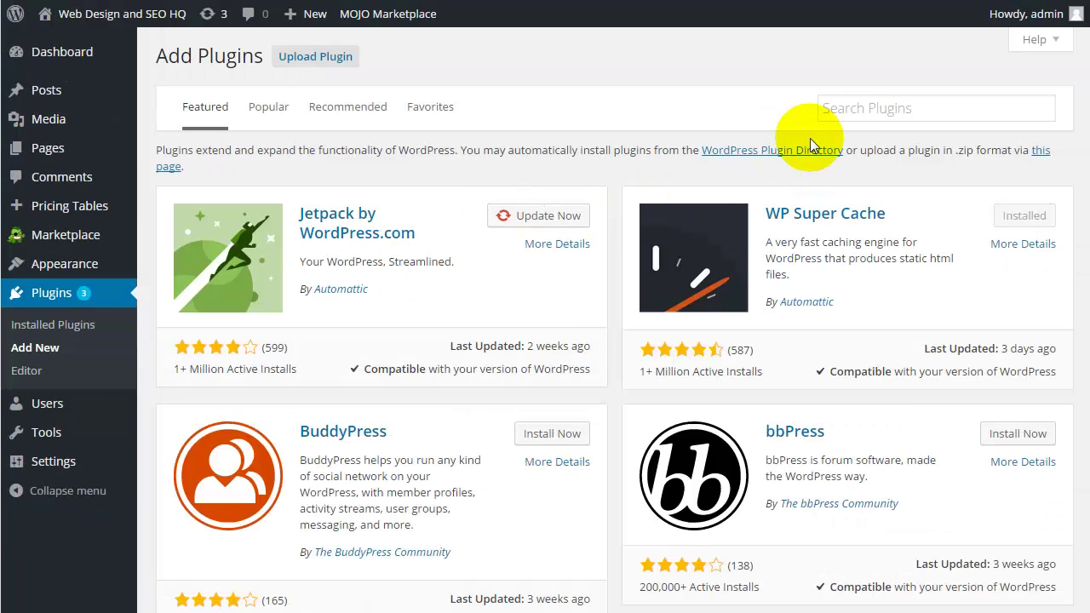
pyautogui.click(856, 108)
pyautogui.write('Calculated Fields Form')
pyautogui.press('Return')
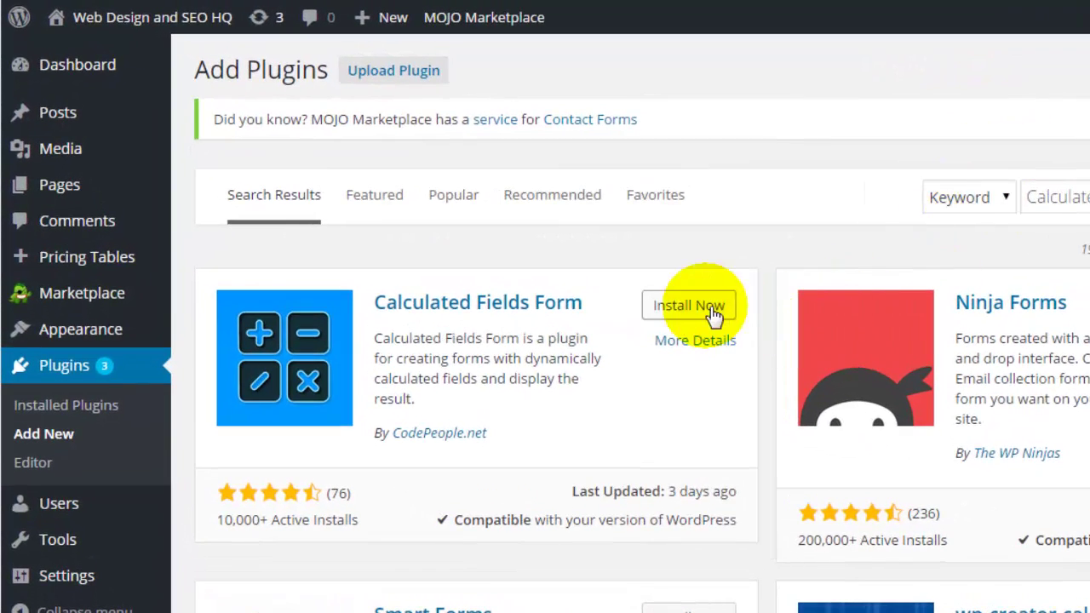
pyautogui.click(707, 312)
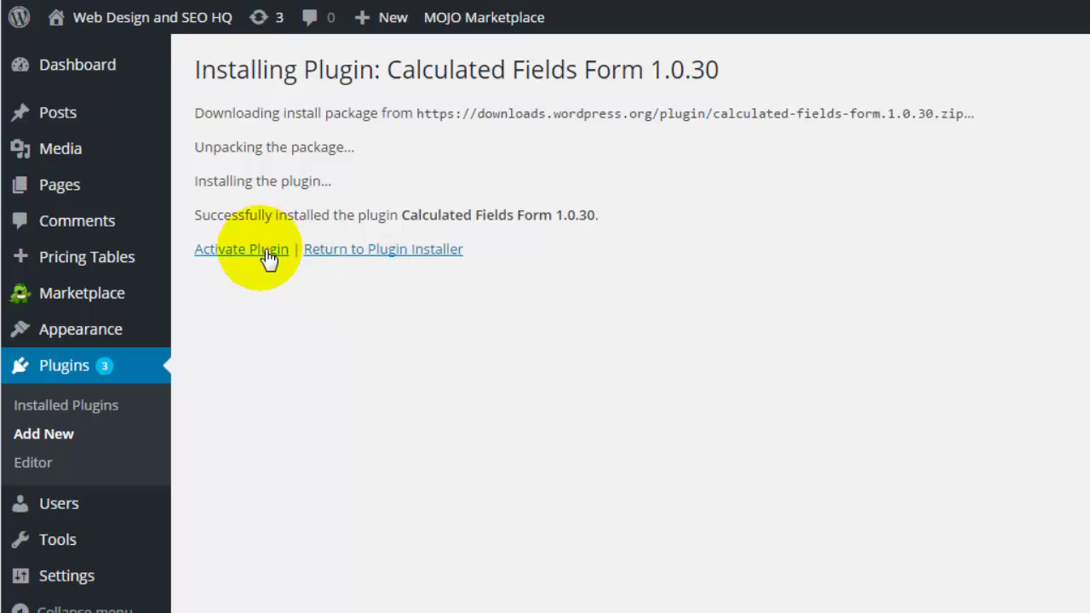
pyautogui.click(261, 252)
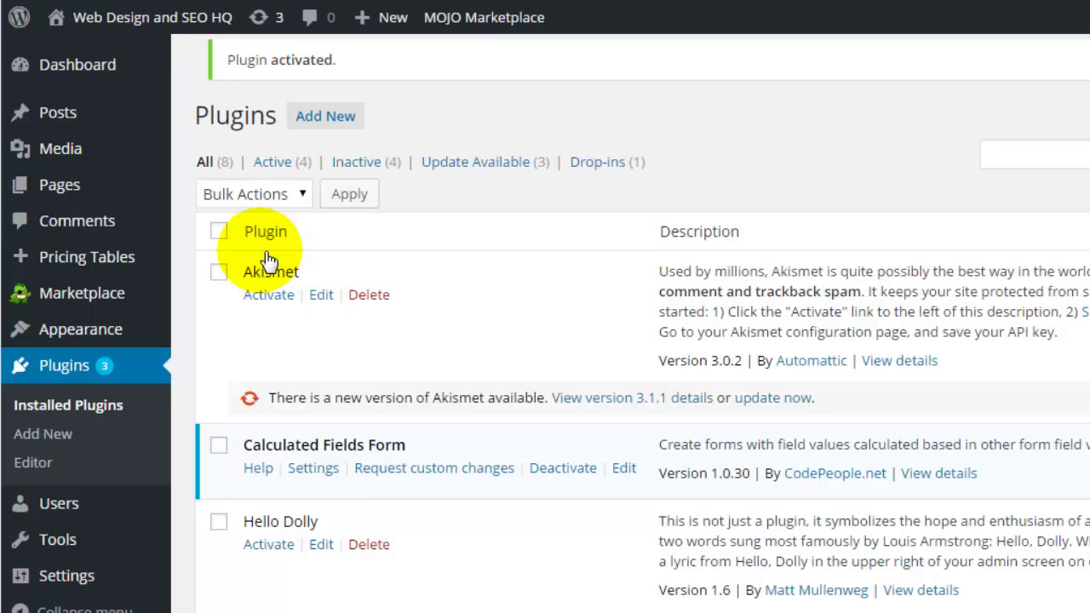
pyautogui.click(315, 485)
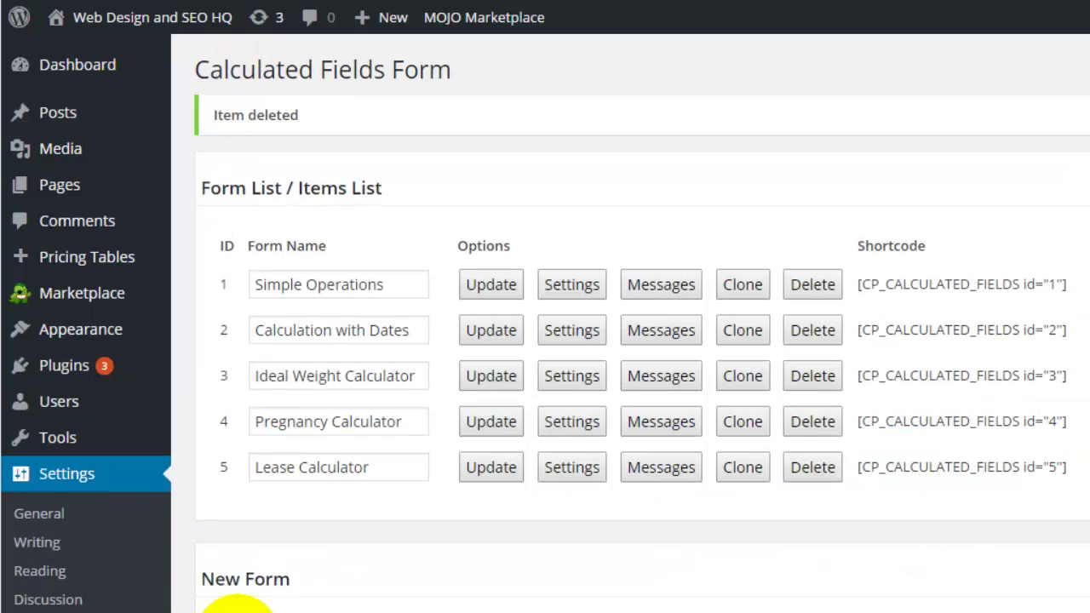
# Add a new form named 'SEO Services Value Calculator' in the plugin settings
pyautogui.scroll(-3, 255, 594)
pyautogui.click(340, 540)
pyautogui.write('SEO Value Calculator')
pyautogui.hotkey('ctrl', 'a')
pyautogui.write('SEO ServiVAlue')
pyautogui.press('BackSpace')
pyautogui.press('BackSpace')
pyautogui.press('BackSpace')
pyautogui.write('alue Calculator')
pyautogui.click(400, 502)
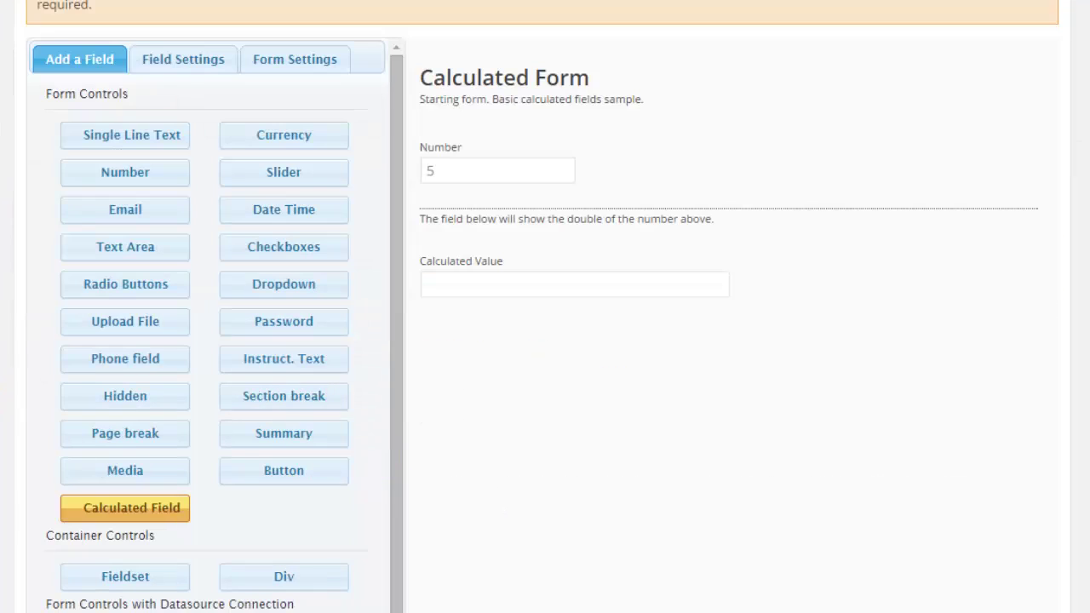
# Delete the sample Number field and section break from the starter form
pyautogui.click(1036, 170)
pyautogui.click(1046, 194)
pyautogui.click(1042, 169)
pyautogui.click(1041, 182)
# Set the form title to 'SEO Services Value Calculator' with the 'See just how much' subtitle
pyautogui.click(913, 111)
pyautogui.hotkey('alt', 'Tab')
pyautogui.hotkey('alt', 'Tab')
pyautogui.tripleClick(233, 120)
pyautogui.write('SEO Services Value Calculator')
pyautogui.hotkey('alt', 'Tab')
pyautogui.click(387, 124)
pyautogui.hotkey('shift', 'Home')
pyautogui.hotkey('alt', 'Tab')
pyautogui.tripleClick(232, 180)
pyautogui.write('See just how much our SEO services can make you')
pyautogui.click(105, 68)
# Add a calculated field labelled 'Number of Monthly Website Visitors'
pyautogui.click(145, 511)
pyautogui.moveTo(146, 516); pyautogui.dragTo(591, 170)
pyautogui.click(445, 153)
pyautogui.hotkey('shift', 'Home')
pyautogui.hotkey('ctrl', 'c')
pyautogui.click(448, 147)
pyautogui.click(326, 155)
pyautogui.hotkey('ctrl', 'a')
pyautogui.hotkey('ctrl', 'v')
# Make the visitors field editable, without equation optimisation, with predefined value 1000
pyautogui.click(54, 349)
pyautogui.click(54, 387)
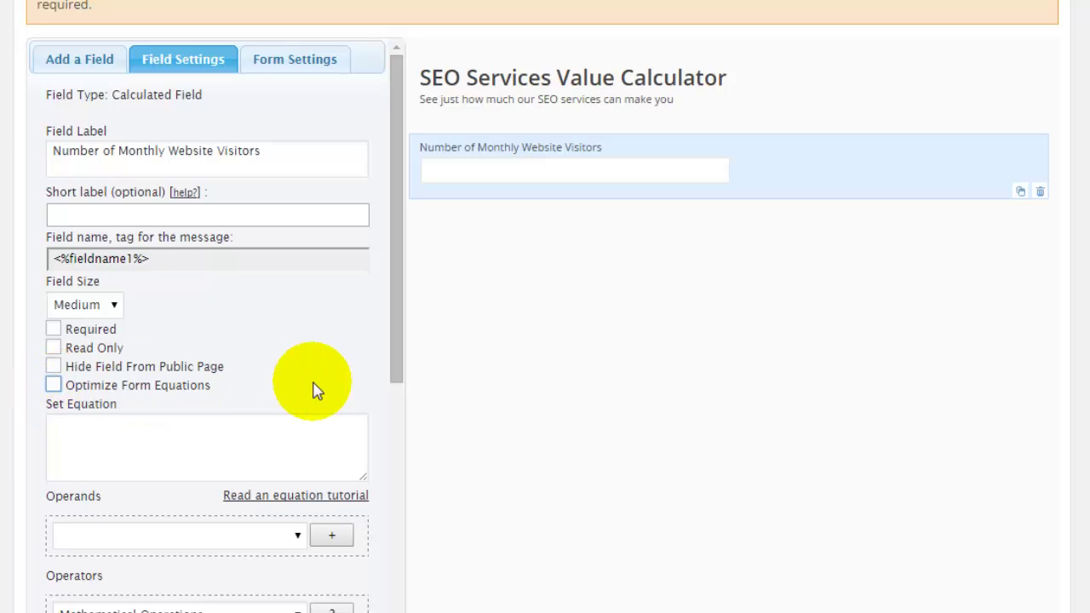
pyautogui.moveTo(394, 352); pyautogui.dragTo(399, 535)
pyautogui.click(332, 564)
pyautogui.write('000')
pyautogui.moveTo(400, 526); pyautogui.dragTo(390, 229)
pyautogui.click(88, 63)
# Add a second calculated field labelled '~ Website Conversion Rate'
pyautogui.moveTo(158, 516); pyautogui.dragTo(515, 407)
pyautogui.hotkey('alt', 'Tab')
pyautogui.click(380, 187)
pyautogui.hotkey('shift', 'Home')
pyautogui.hotkey('ctrl', 'c')
pyautogui.hotkey('alt', 'Tab')
pyautogui.click(463, 232)
pyautogui.click(205, 169)
pyautogui.doubleClick(195, 159)
pyautogui.hotkey('ctrl', 'v')
# Give the conversion rate a % end symbol and predefined value 5, then add another calculated field
pyautogui.moveTo(392, 227); pyautogui.dragTo(394, 452)
pyautogui.click(317, 359)
pyautogui.write('%')
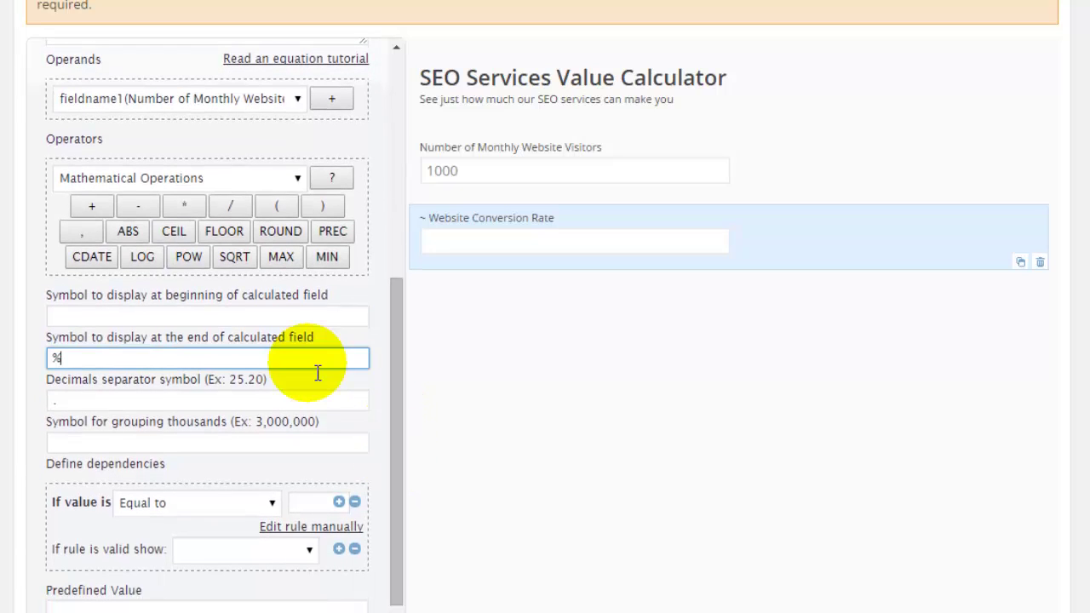
pyautogui.moveTo(397, 370); pyautogui.dragTo(394, 441)
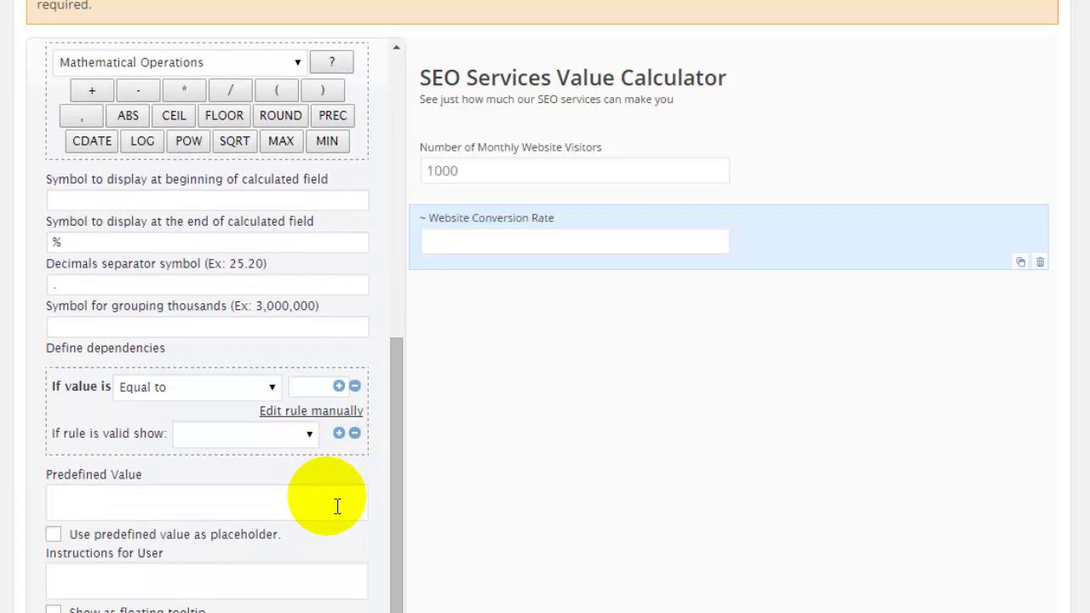
pyautogui.click(336, 504)
pyautogui.write('%5')
pyautogui.moveTo(394, 414); pyautogui.dragTo(394, 88)
pyautogui.moveTo(174, 501); pyautogui.dragTo(549, 276)
pyautogui.hotkey('alt', 'Tab')
# Label the new calculated field 'Leads Generated Per Month'
pyautogui.click(363, 226)
pyautogui.hotkey('shift', 'Home')
pyautogui.hotkey('ctrl', 'c')
pyautogui.hotkey('alt', 'Tab')
pyautogui.click(455, 298)
pyautogui.click(221, 160)
pyautogui.hotkey('ctrl', 'a')
pyautogui.hotkey('ctrl', 'v')
# Set the leads field's predefined value to 50 and its end symbol to 'Per Month'
pyautogui.hotkey('alt', 'Tab')
pyautogui.click(284, 242)
pyautogui.hotkey('shift', 'Home')
pyautogui.hotkey('ctrl', 'c')
pyautogui.hotkey('alt', 'Tab')
pyautogui.moveTo(395, 335); pyautogui.dragTo(398, 600)
pyautogui.click(289, 513)
pyautogui.hotkey('ctrl', 'v')
pyautogui.hotkey('ctrl', 'shift', 'Left')
pyautogui.click(328, 244)
pyautogui.write('Per Month')
pyautogui.moveTo(389, 390); pyautogui.dragTo(383, 162)
# Enable Optimize Form Equations and set the leads equation to fieldname1*(fieldname2/100)
pyautogui.click(53, 285)
pyautogui.click(101, 349)
pyautogui.hotkey('alt', 'Tab')
pyautogui.click(387, 271)
pyautogui.hotkey('shift', 'Home')
pyautogui.hotkey('ctrl', 'c')
pyautogui.hotkey('alt', 'Tab')
pyautogui.click(244, 338)
pyautogui.hotkey('ctrl', 'v')
pyautogui.scroll(2, 389, 299)
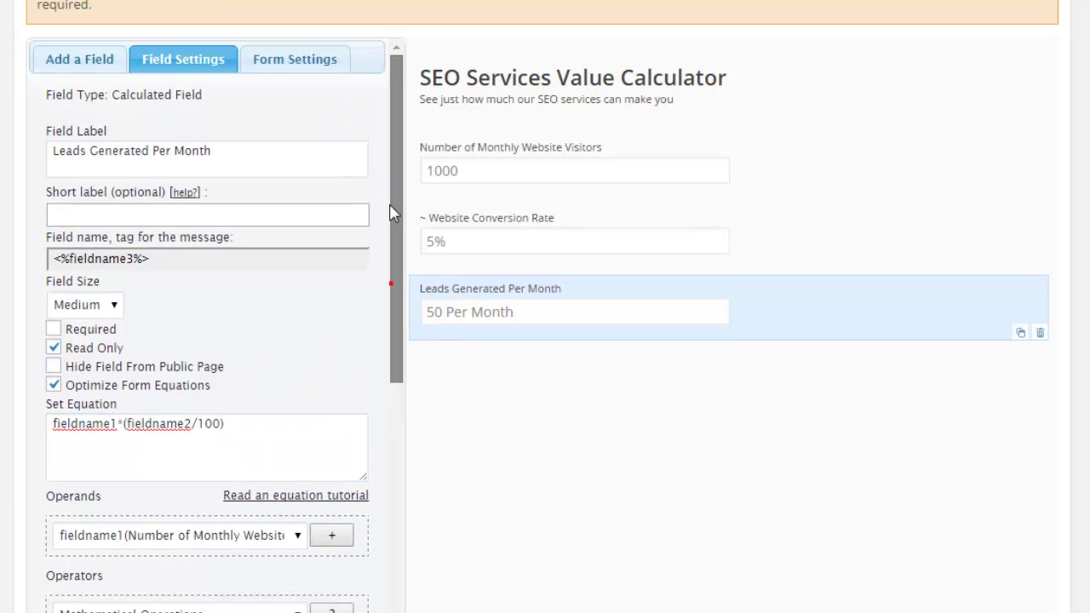
# Make the Website Conversion Rate field editable, with equation optimisation turned off
pyautogui.click(111, 58)
pyautogui.click(460, 233)
pyautogui.click(54, 347)
pyautogui.click(54, 385)
pyautogui.click(94, 62)
# Add another calculated field labelled 'Total New Client Value Per Month'
pyautogui.moveTo(117, 507); pyautogui.dragTo(486, 315)
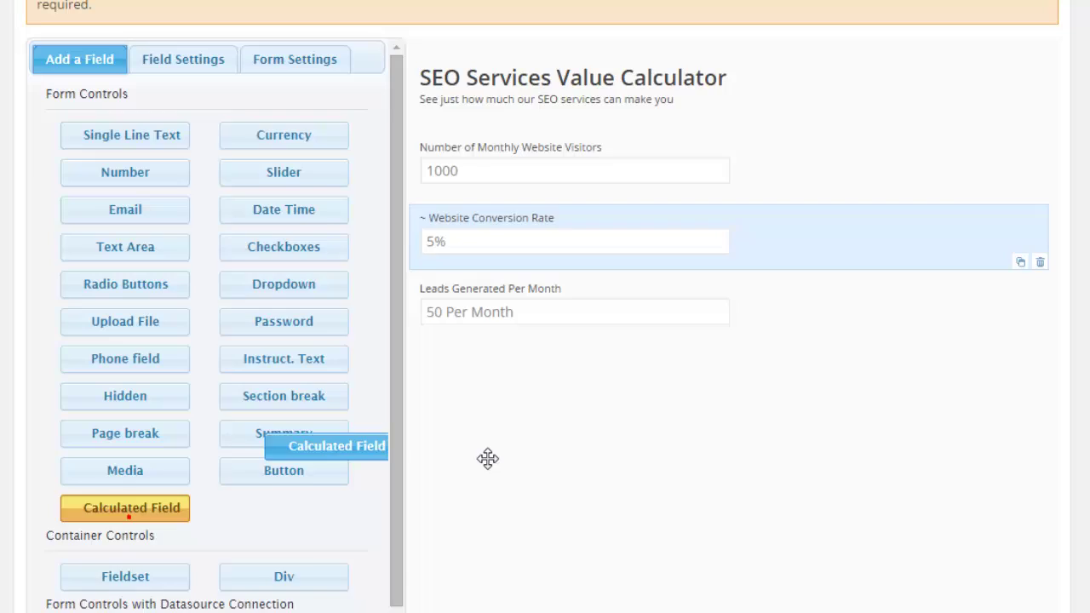
pyautogui.hotkey('alt', 'Tab')
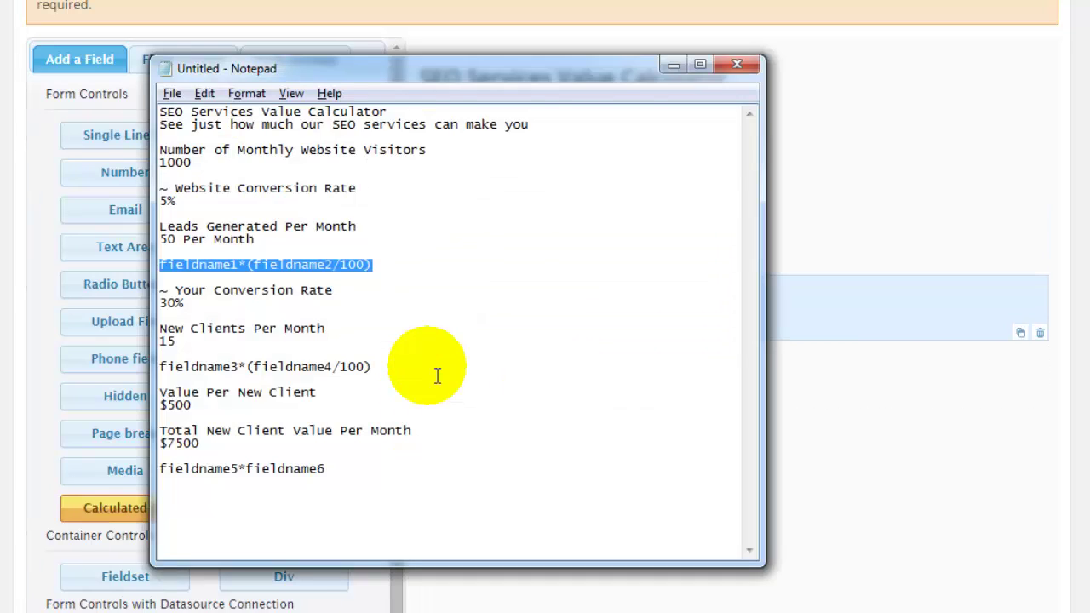
pyautogui.click(365, 294)
pyautogui.hotkey('shift', 'Home')
pyautogui.click(176, 518)
pyautogui.hotkey('alt', 'Tab')
pyautogui.click(329, 438)
pyautogui.hotkey('shift', 'Home')
pyautogui.hotkey('alt', 'Tab')
pyautogui.click(464, 568)
pyautogui.doubleClick(220, 151)
pyautogui.hotkey('ctrl', 'v')
# Set the total field's equation to fieldname5*fieldname6
pyautogui.click(160, 439)
pyautogui.hotkey('alt', 'Tab')
pyautogui.click(338, 473)
pyautogui.write('6')
pyautogui.hotkey('shift', 'Home')
pyautogui.hotkey('ctrl', 'c')
pyautogui.hotkey('alt', 'Tab')
pyautogui.click(267, 464)
pyautogui.hotkey('ctrl', 'v')
# Review the New Clients Per Month, Value Per New Client and total field settings
pyautogui.click(653, 372)
pyautogui.click(645, 460)
pyautogui.click(661, 564)
# Give the Total New Client Value Per Month field a $ prefix and a predefined value of 7500
pyautogui.click(623, 476)
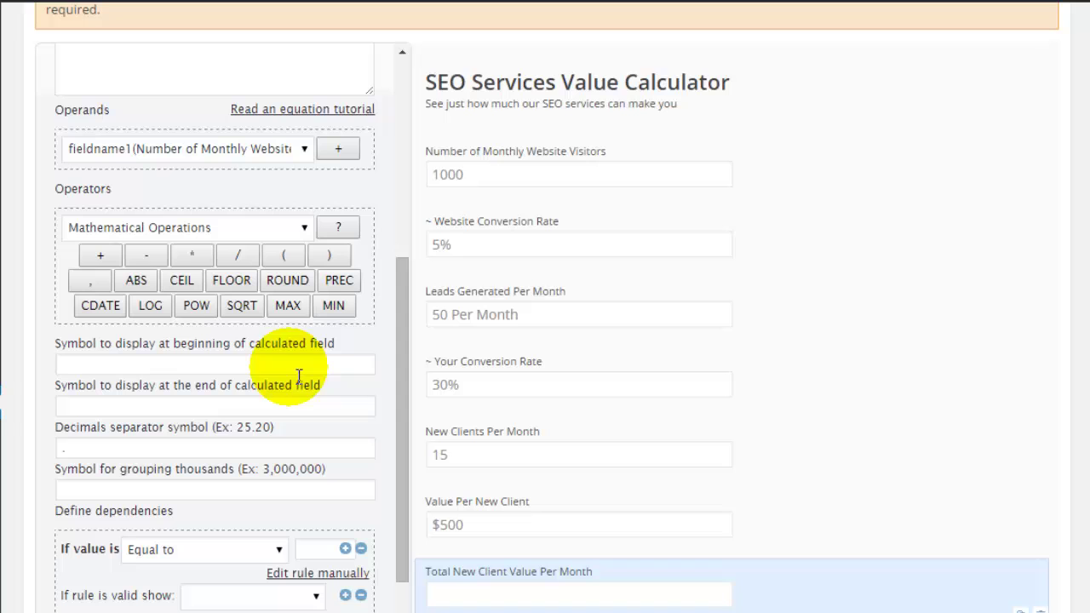
pyautogui.click(274, 364)
pyautogui.write('$')
pyautogui.moveTo(402, 458); pyautogui.dragTo(402, 523)
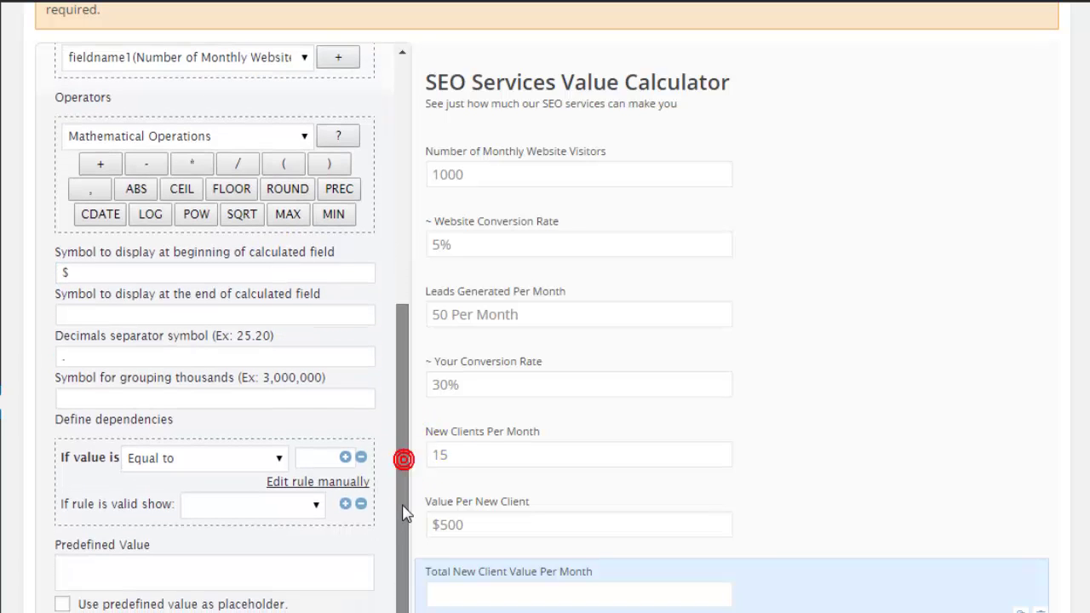
pyautogui.click(310, 549)
pyautogui.write('$7500')
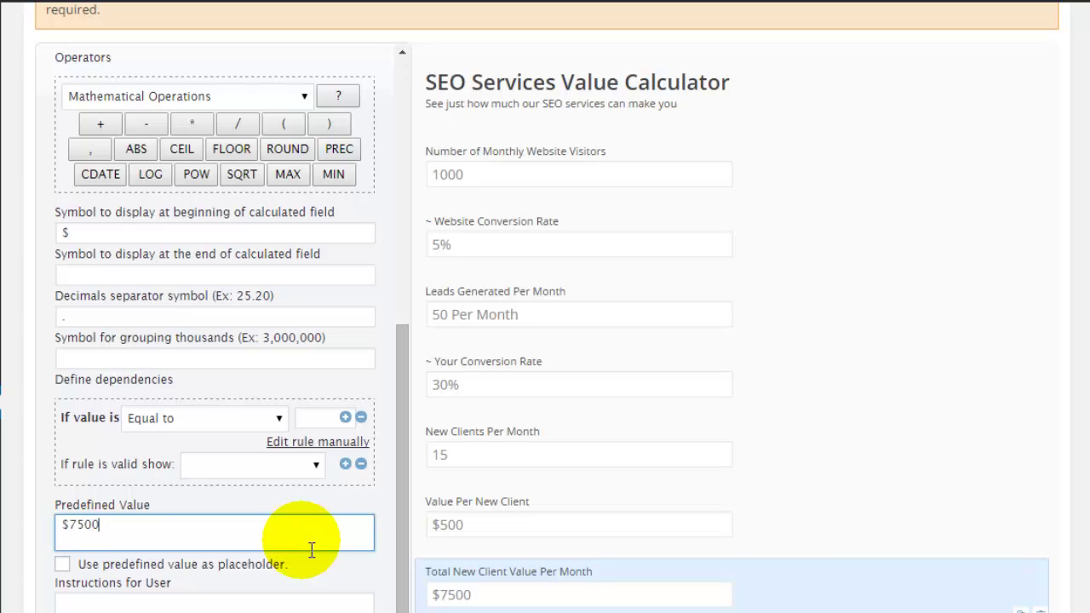
pyautogui.moveTo(399, 501); pyautogui.dragTo(399, 516)
pyautogui.moveTo(395, 576); pyautogui.dragTo(401, 304)
pyautogui.scroll(-1, 367, 395)
pyautogui.scroll(-4, 366, 394)
# Preview the calculator with 200 and 500 monthly visitors, then save the changes
pyautogui.click(202, 368)
pyautogui.doubleClick(125, 209)
pyautogui.write('20')
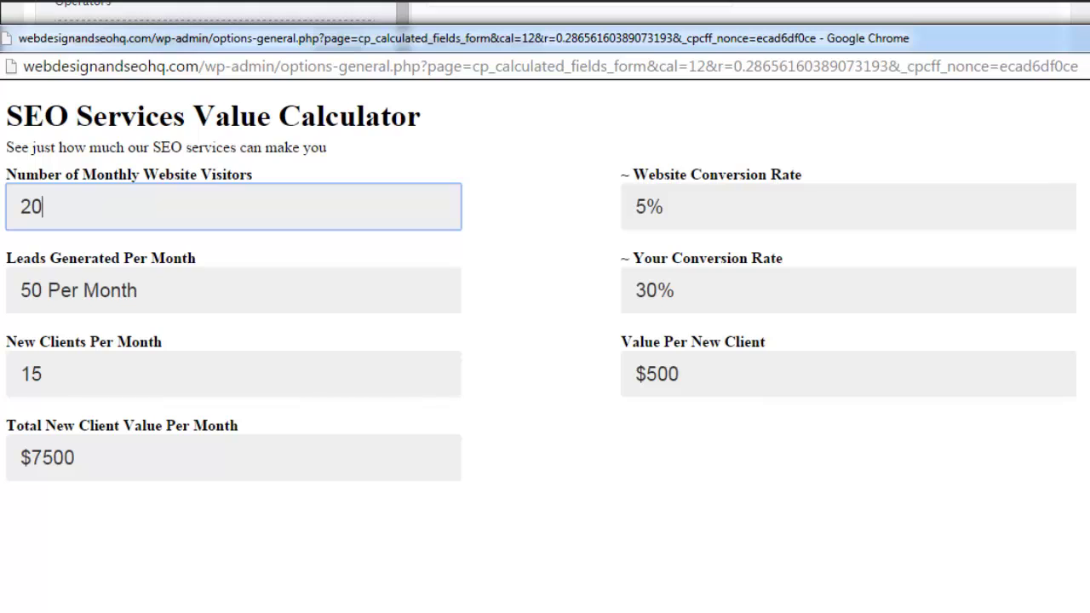
pyautogui.write('00')
pyautogui.press('Tab')
pyautogui.doubleClick(86, 203)
pyautogui.write('500')
pyautogui.press('Tab')
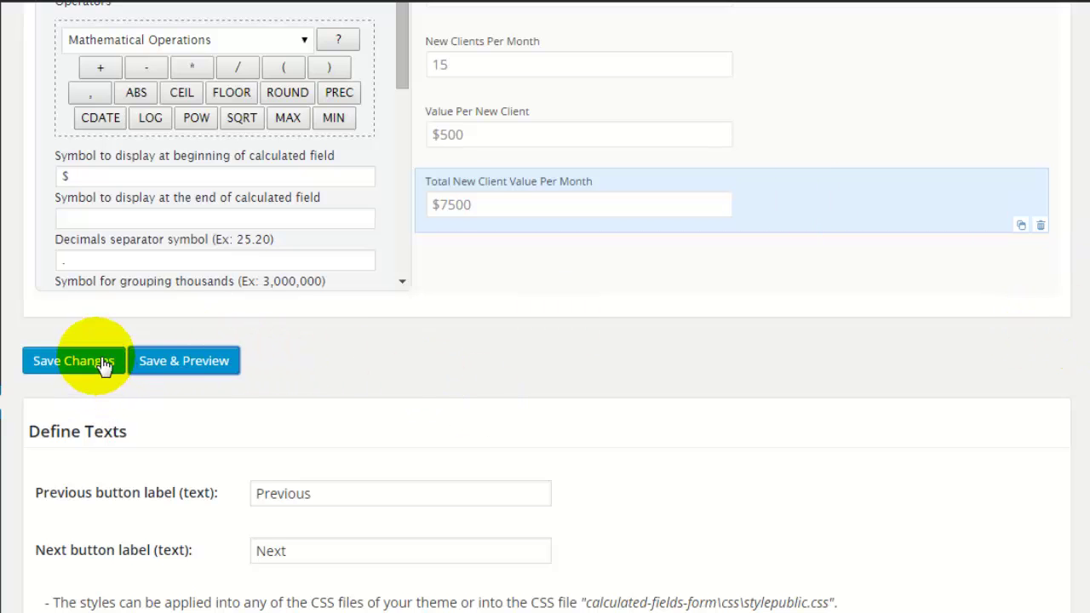
pyautogui.click(85, 361)
# Return to the forms list and copy the form's [CP_CALCULATED_FIELDS id="12"] shortcode
pyautogui.click(132, 125)
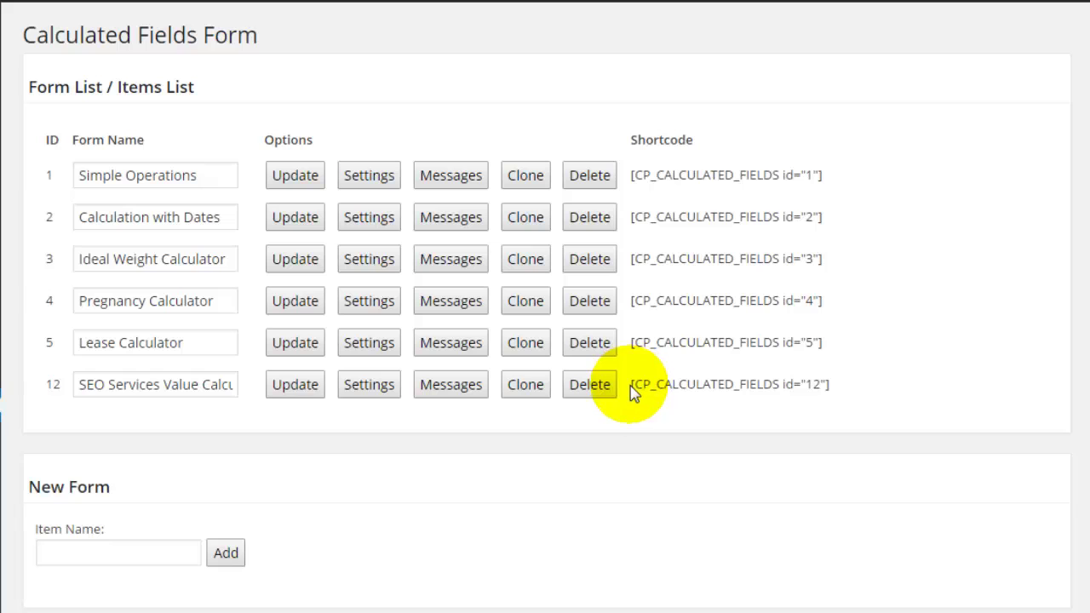
pyautogui.click(630, 386)
pyautogui.moveTo(676, 392); pyautogui.dragTo(840, 393)
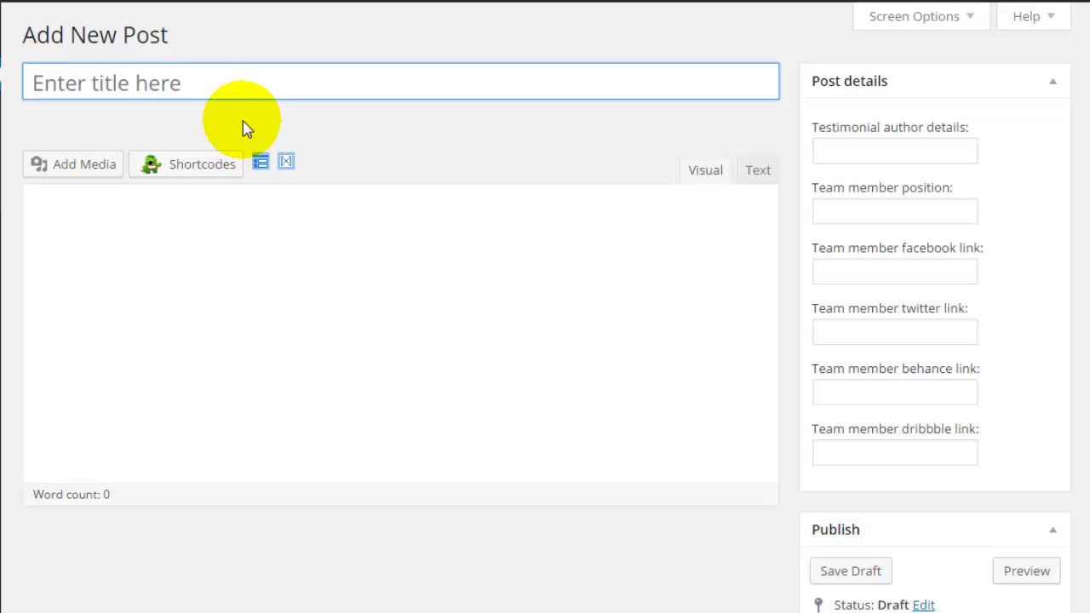
# Title the new post 'SEO Services Value Calculator' and paste the shortcode into its body
pyautogui.write('SEO Services Value Calculator')
pyautogui.click(247, 259)
pyautogui.hotkey('ctrl', 'v')
pyautogui.scroll(-2, 545, 306)
pyautogui.scroll(-3, 545, 306)
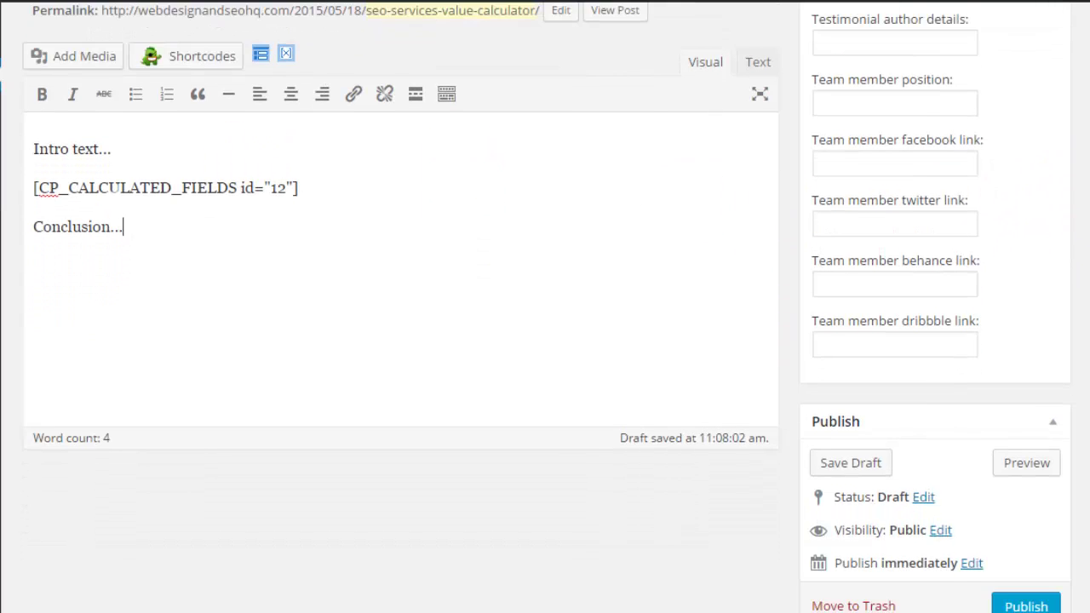